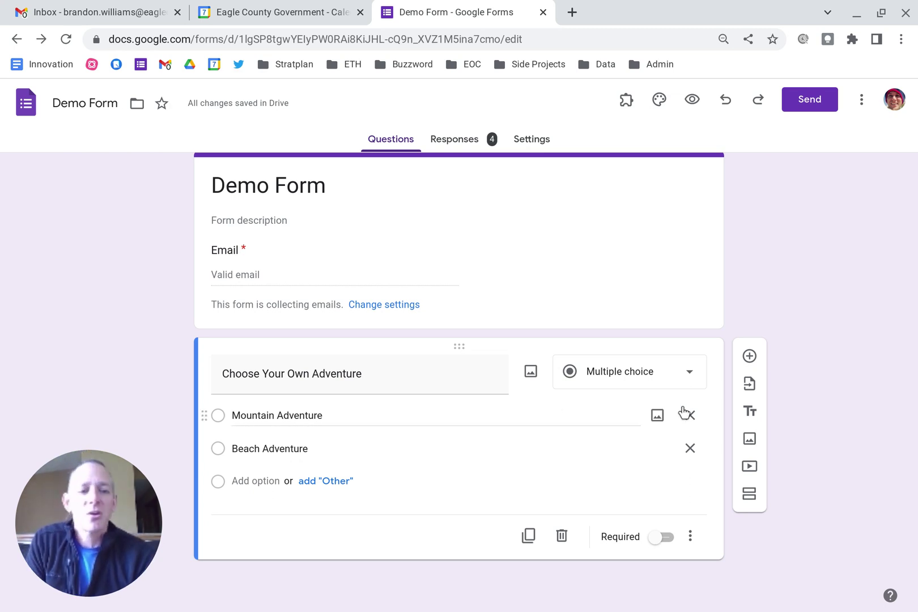
# Add a second section after the adventure question and title it 'Mountain'.
pyautogui.click(748, 495)
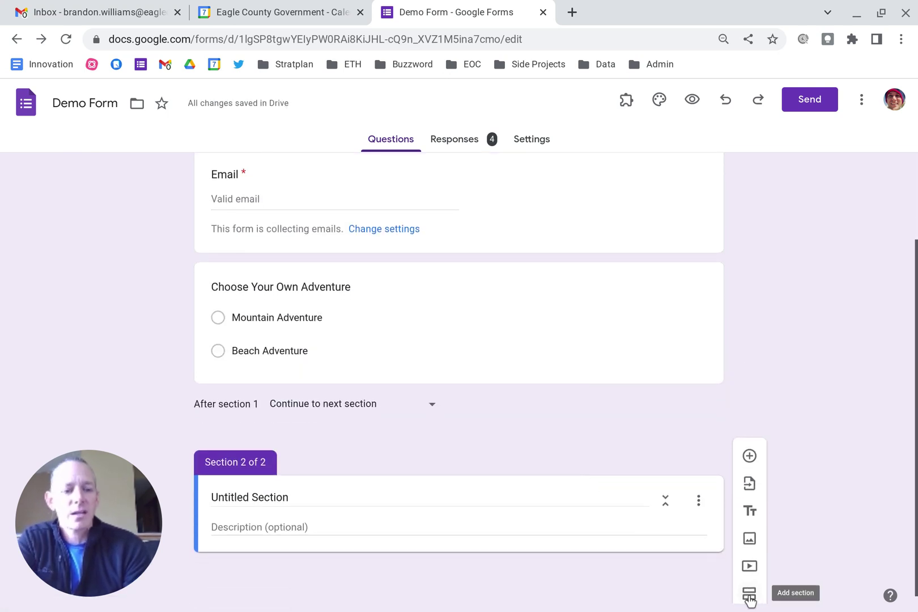
pyautogui.click(364, 500)
pyautogui.press('BackSpace')
pyautogui.press('BackSpace')
pyautogui.press('BackSpace')
pyautogui.press('BackSpace')
pyautogui.press('BackSpace')
pyautogui.press('BackSpace')
pyautogui.press('BackSpace')
pyautogui.press('BackSpace')
pyautogui.press('BackSpace')
pyautogui.press('BackSpace')
pyautogui.press('BackSpace')
pyautogui.press('BackSpace')
pyautogui.press('BackSpace')
pyautogui.press('BackSpace')
pyautogui.press('BackSpace')
pyautogui.press('BackSpace')
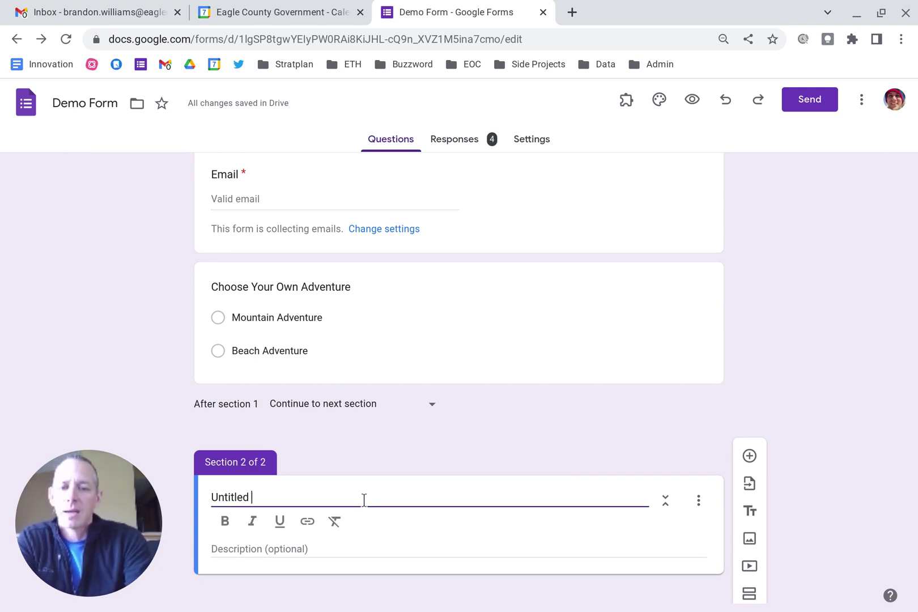
pyautogui.write('Mountain')
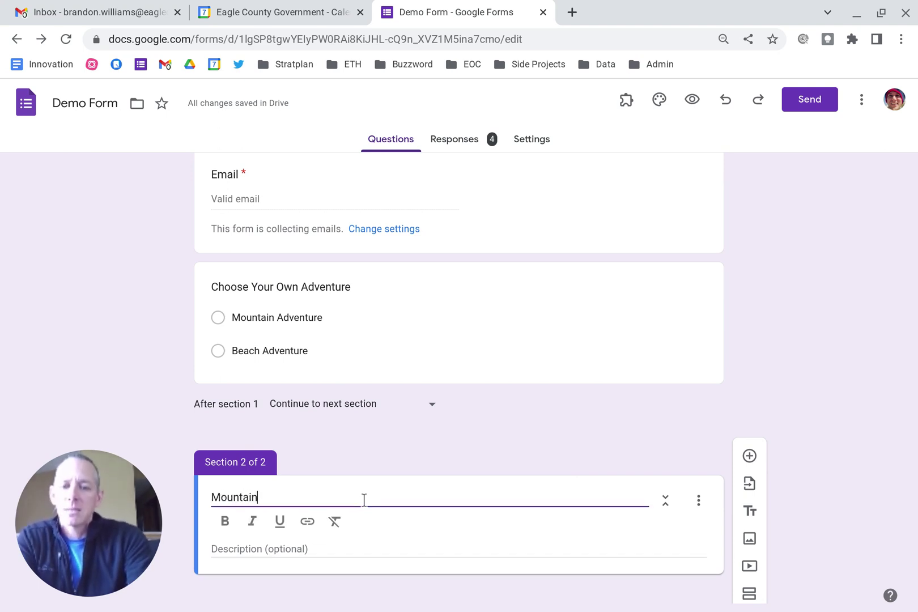
# Add a third section after Mountain titled 'Beach Section'.
pyautogui.click(747, 593)
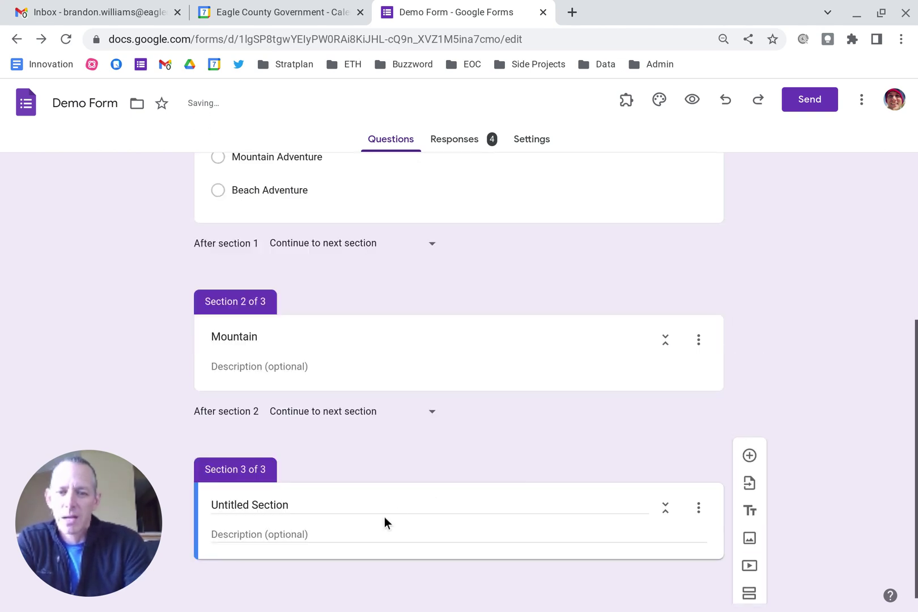
pyautogui.click(394, 499)
pyautogui.press('BackSpace')
pyautogui.press('BackSpace')
pyautogui.press('BackSpace')
pyautogui.press('BackSpace')
pyautogui.press('BackSpace')
pyautogui.press('BackSpace')
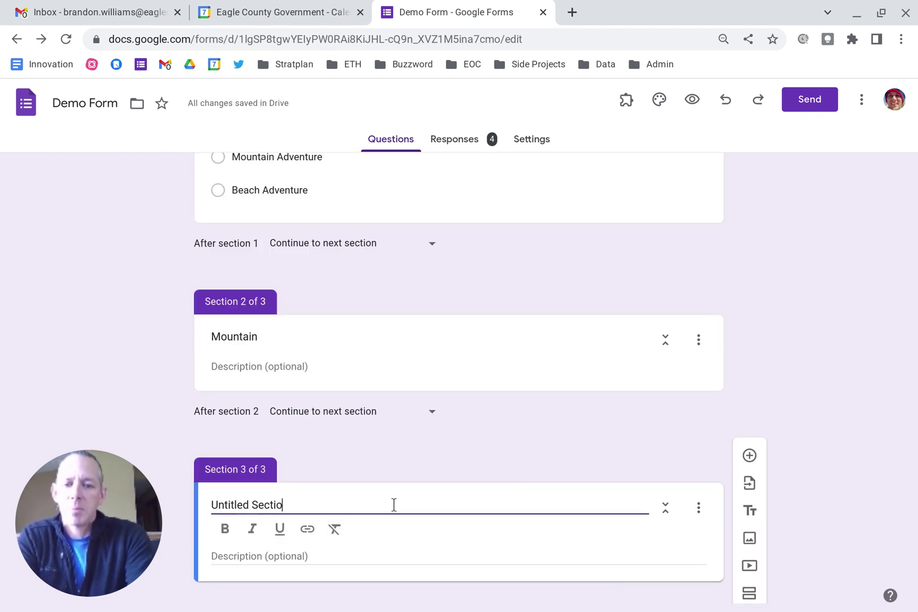
pyautogui.press('BackSpace')
pyautogui.press('BackSpace')
pyautogui.press('BackSpace')
pyautogui.press('BackSpace')
pyautogui.press('BackSpace')
pyautogui.press('BackSpace')
pyautogui.press('BackSpace')
pyautogui.press('BackSpace')
pyautogui.press('BackSpace')
pyautogui.press('BackSpace')
pyautogui.write('Beach ')
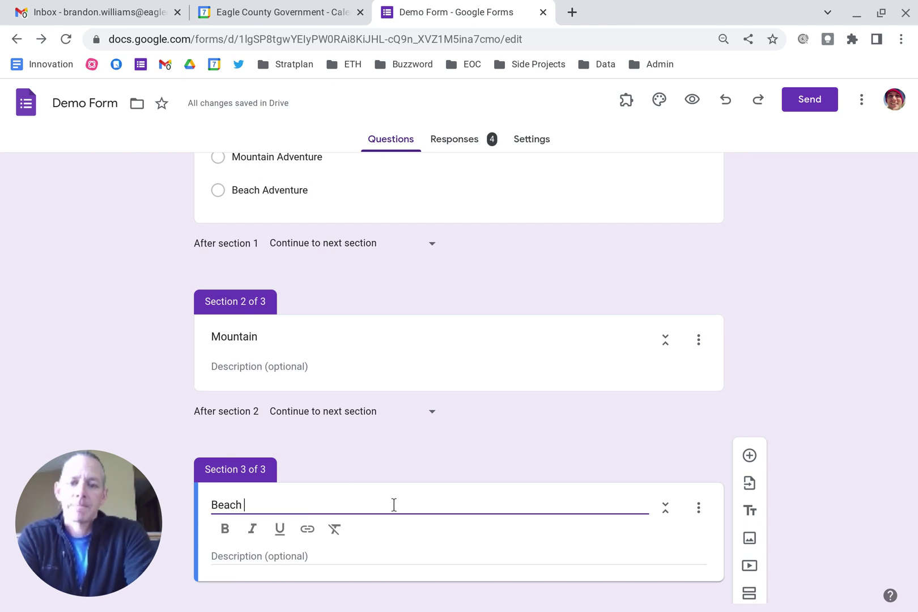
pyautogui.write('Section')
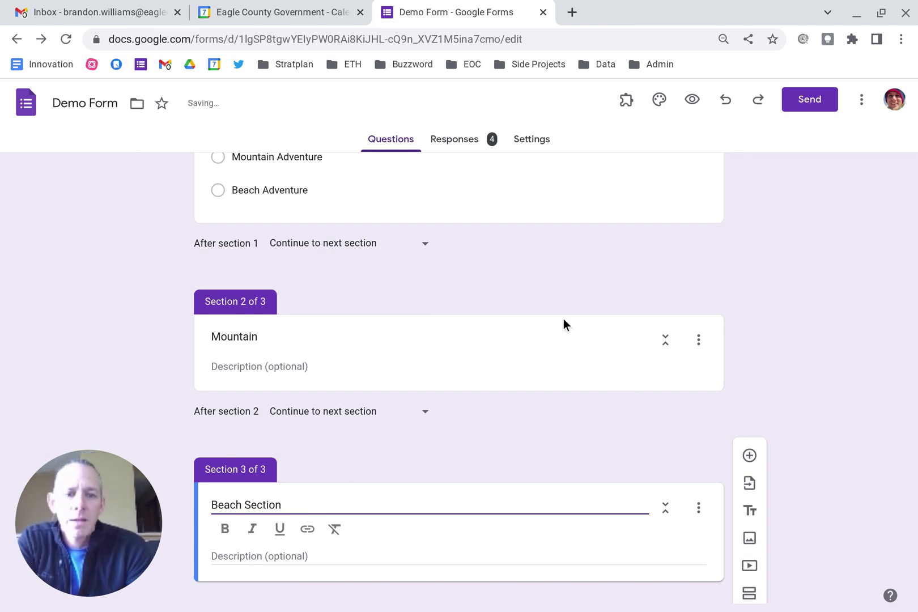
# Add a question titled 'Unique Mountain Question' to the Mountain section.
pyautogui.click(552, 322)
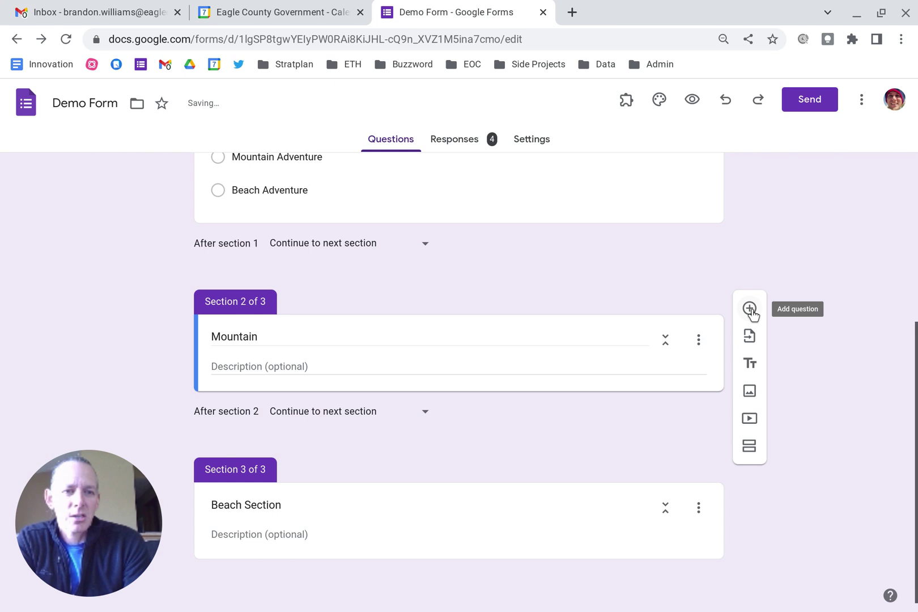
pyautogui.click(749, 308)
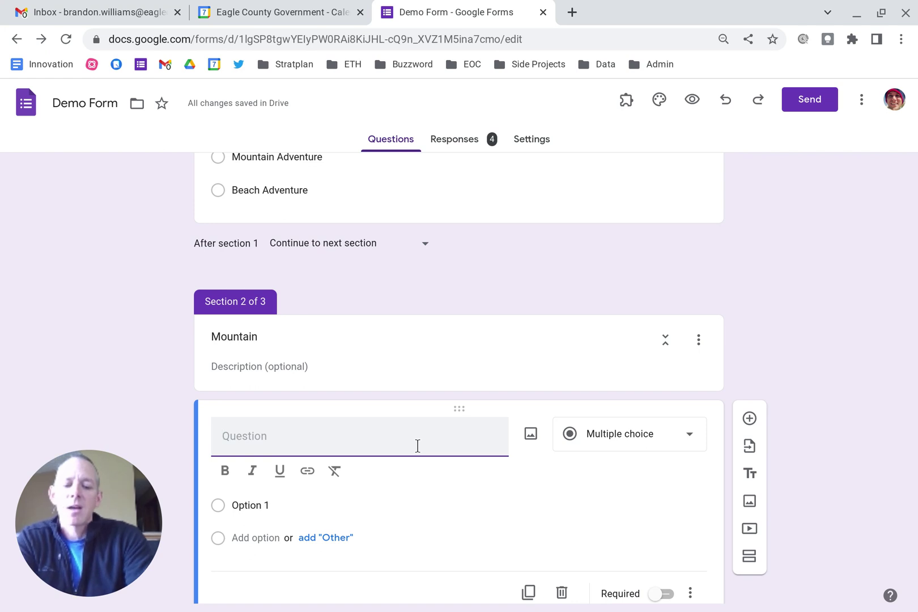
pyautogui.write('Unique M')
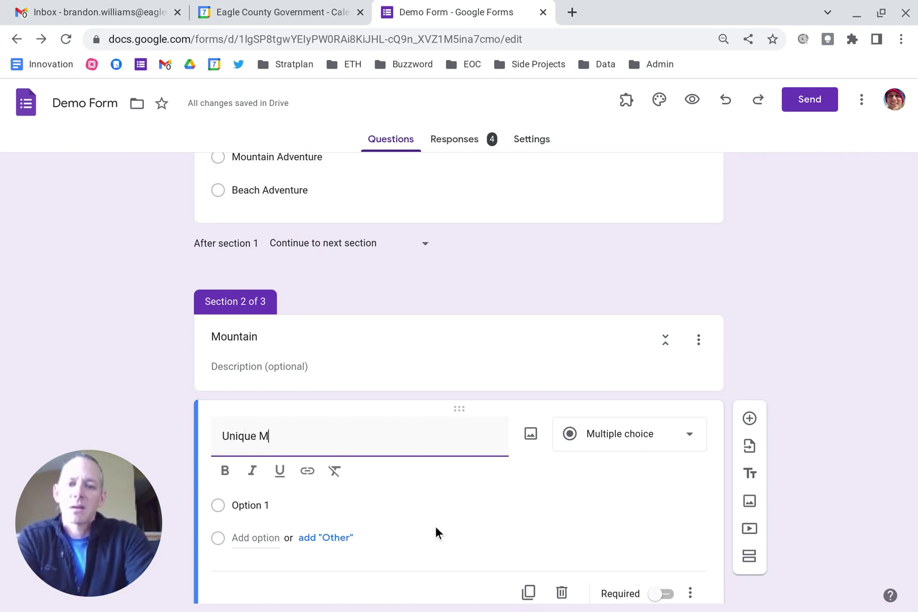
pyautogui.write('ountain Question')
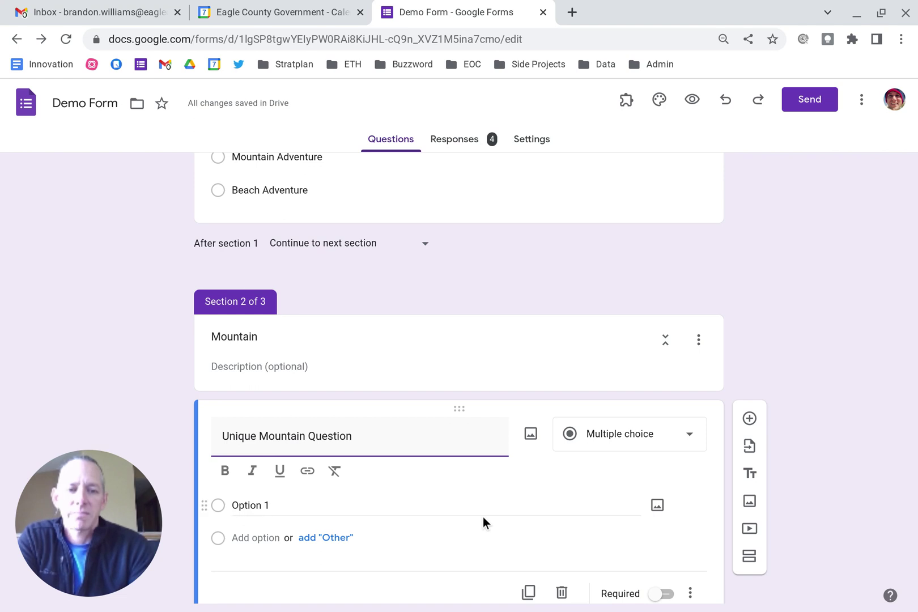
# Add a question titled 'Unique Beach Question' to Beach Section.
pyautogui.scroll(-4, 374, 486)
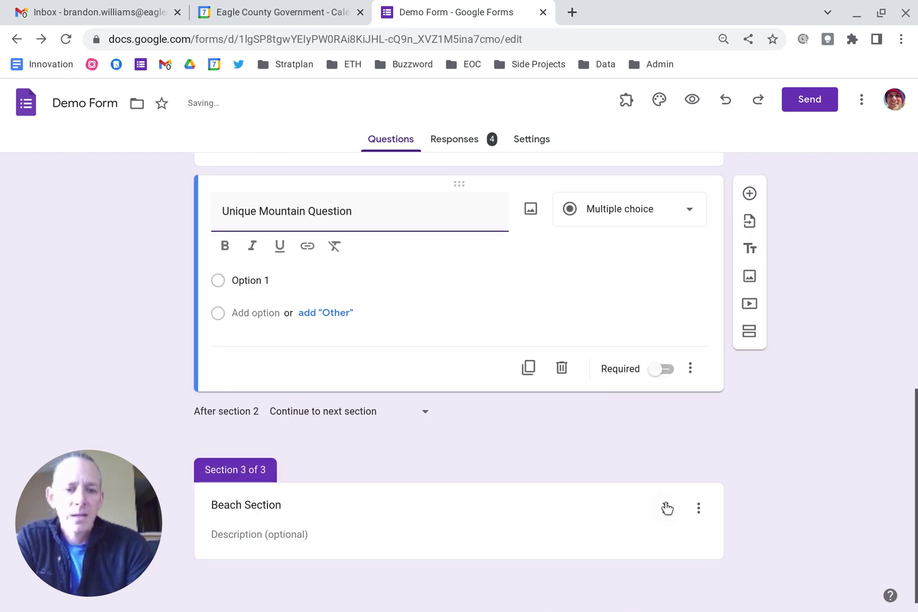
pyautogui.click(560, 498)
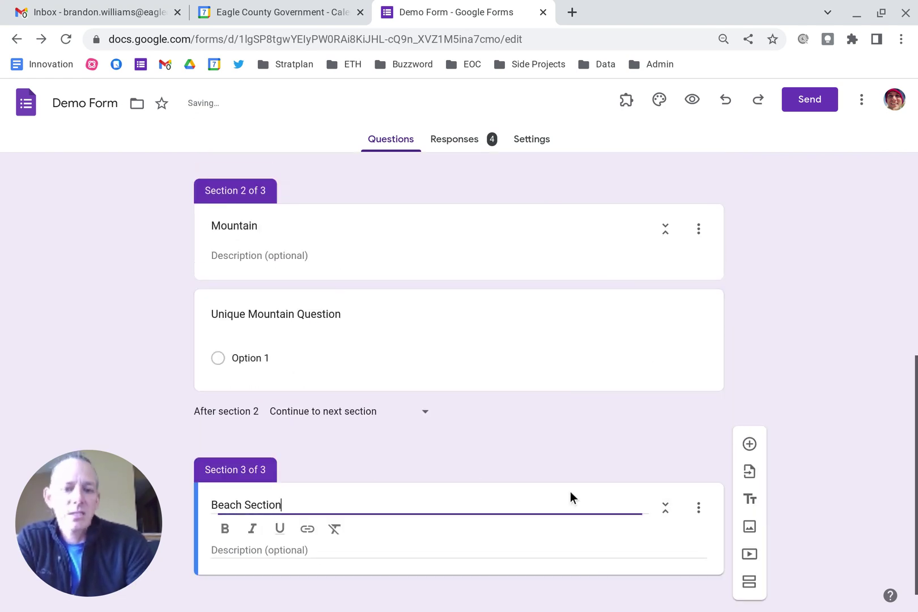
pyautogui.click(748, 458)
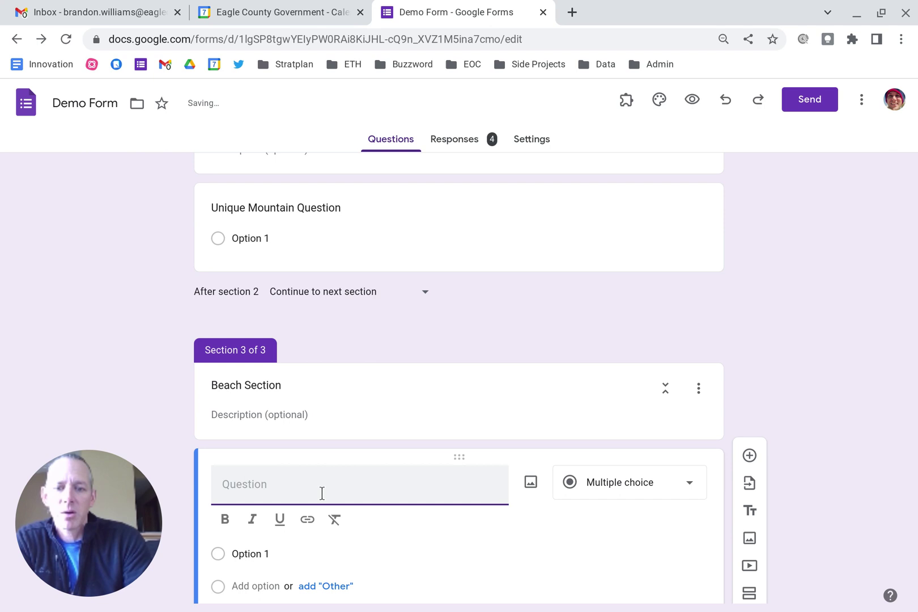
pyautogui.write('Unique B')
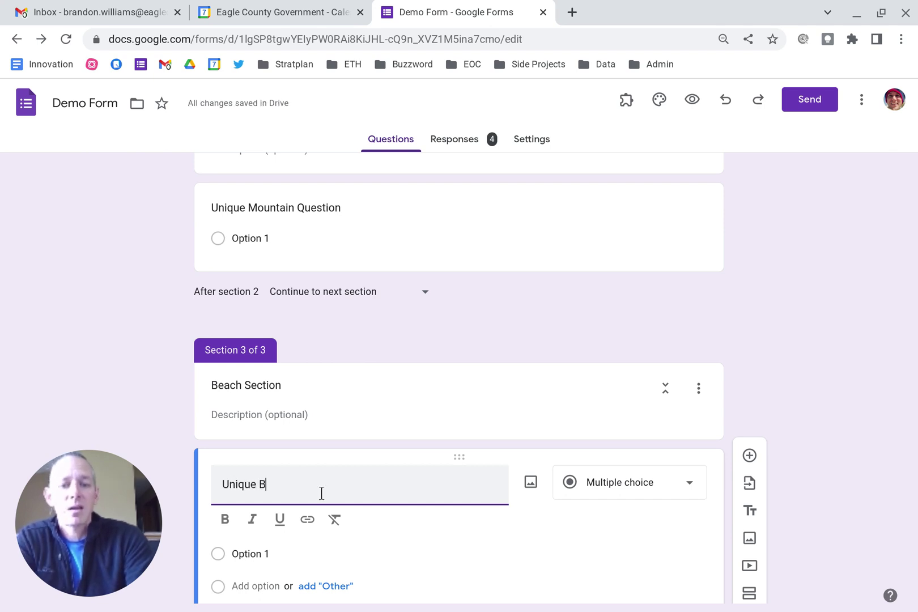
pyautogui.write('each S')
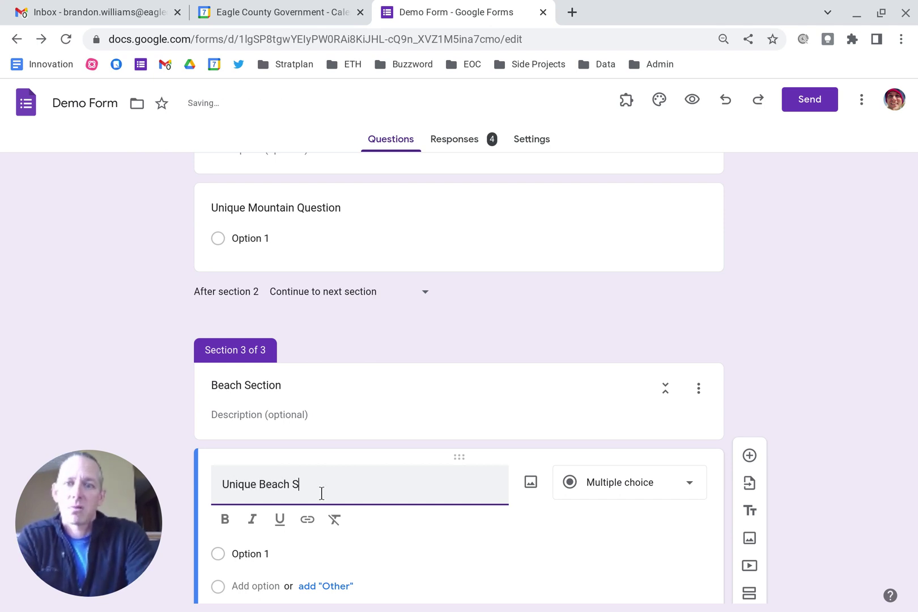
pyautogui.press('BackSpace')
pyautogui.write('W')
pyautogui.press('BackSpace')
pyautogui.write('Question')
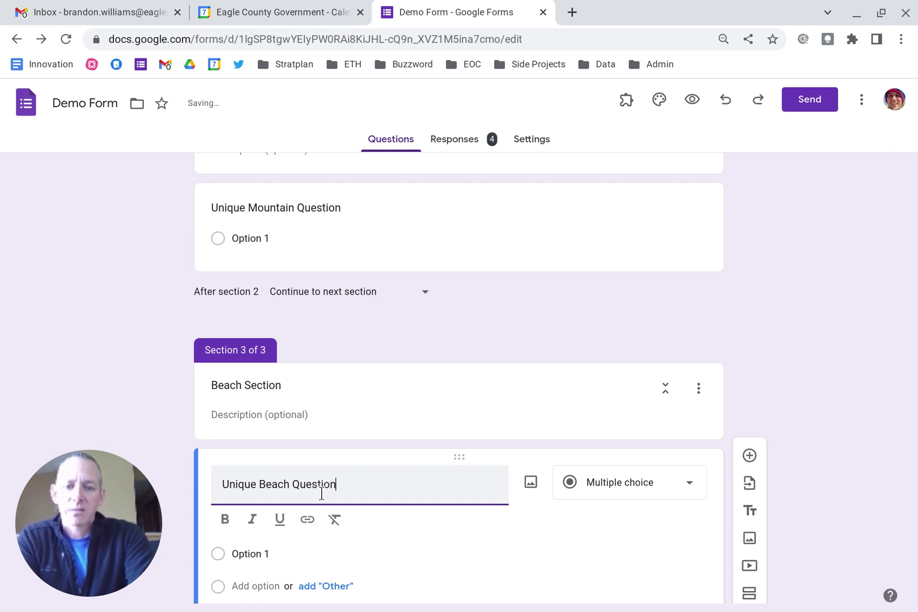
pyautogui.scroll(-2, 829, 388)
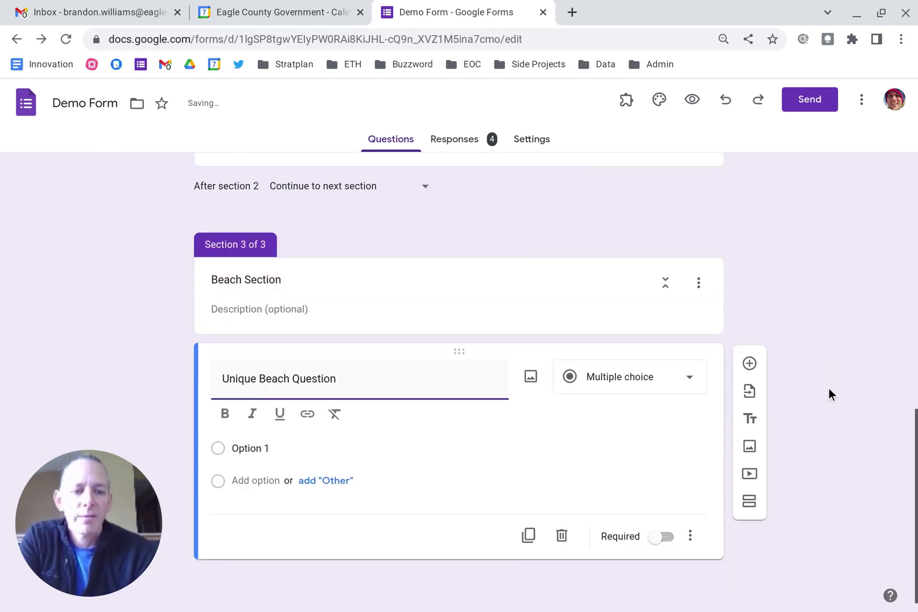
# Add a fourth section titled 'Final Section' containing a question titled 'Last Question'.
pyautogui.click(747, 525)
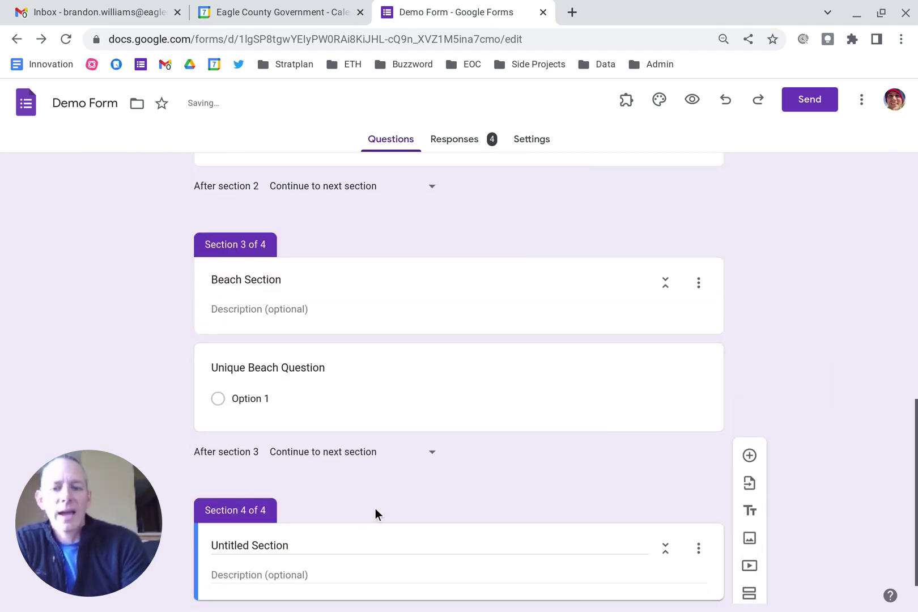
pyautogui.click(328, 543)
pyautogui.press('BackSpace')
pyautogui.press('BackSpace')
pyautogui.press('BackSpace')
pyautogui.press('BackSpace')
pyautogui.press('BackSpace')
pyautogui.press('BackSpace')
pyautogui.press('BackSpace')
pyautogui.press('BackSpace')
pyautogui.press('BackSpace')
pyautogui.press('BackSpace')
pyautogui.press('BackSpace')
pyautogui.press('BackSpace')
pyautogui.press('BackSpace')
pyautogui.press('BackSpace')
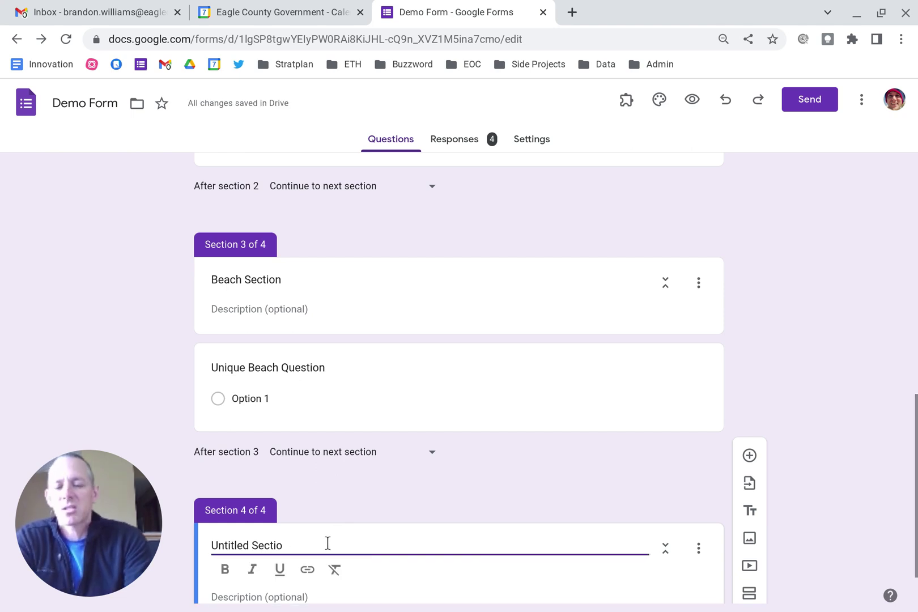
pyautogui.press('BackSpace')
pyautogui.press('BackSpace')
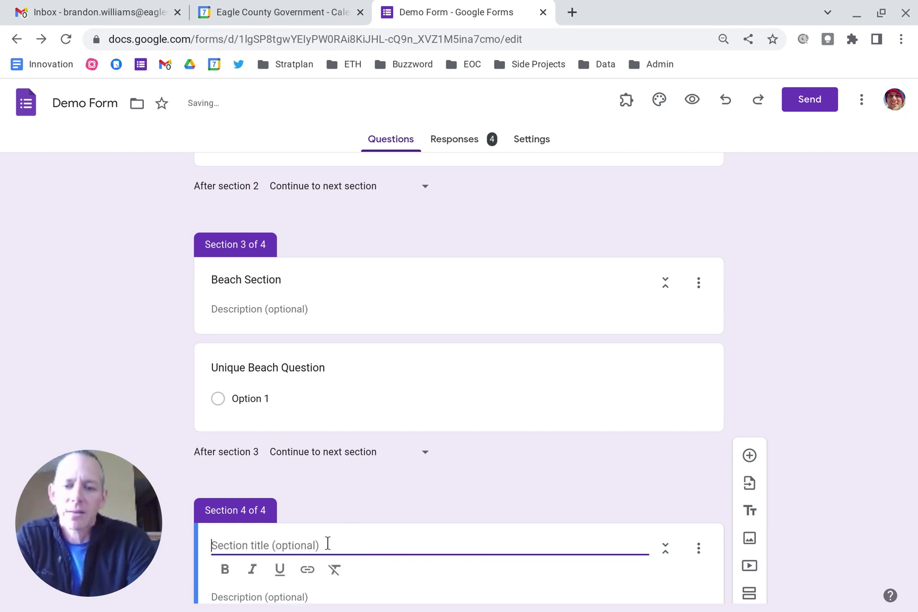
pyautogui.write('Final Section')
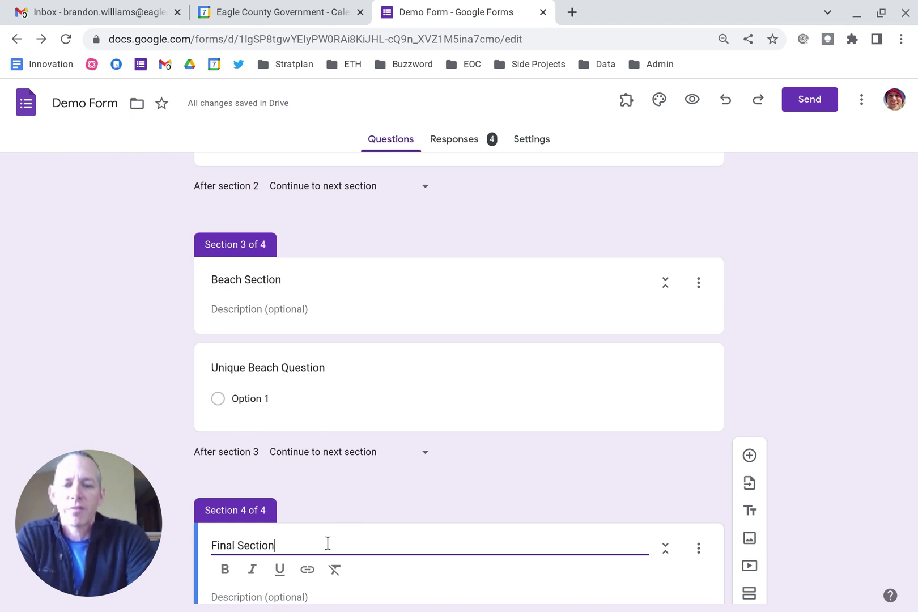
pyautogui.click(749, 456)
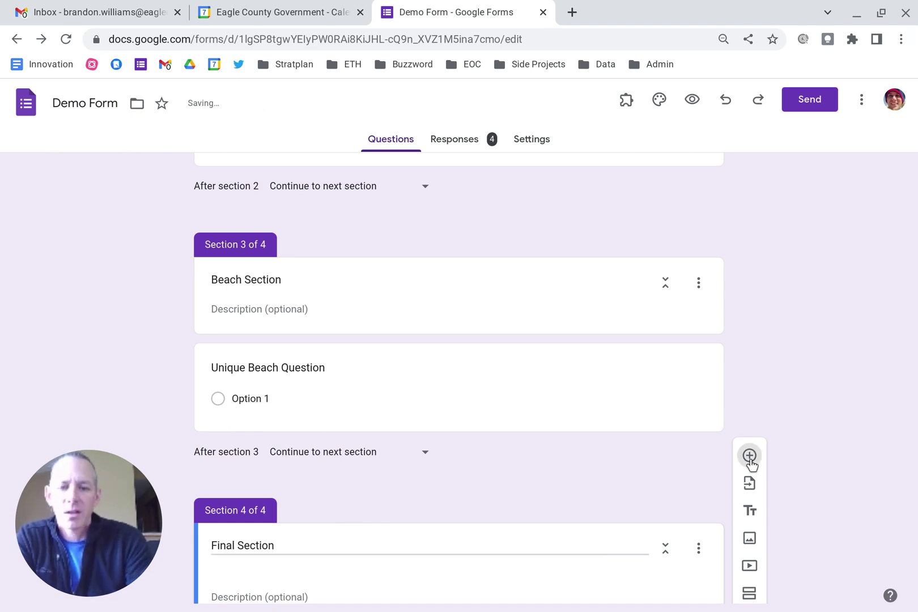
pyautogui.write('Last Question')
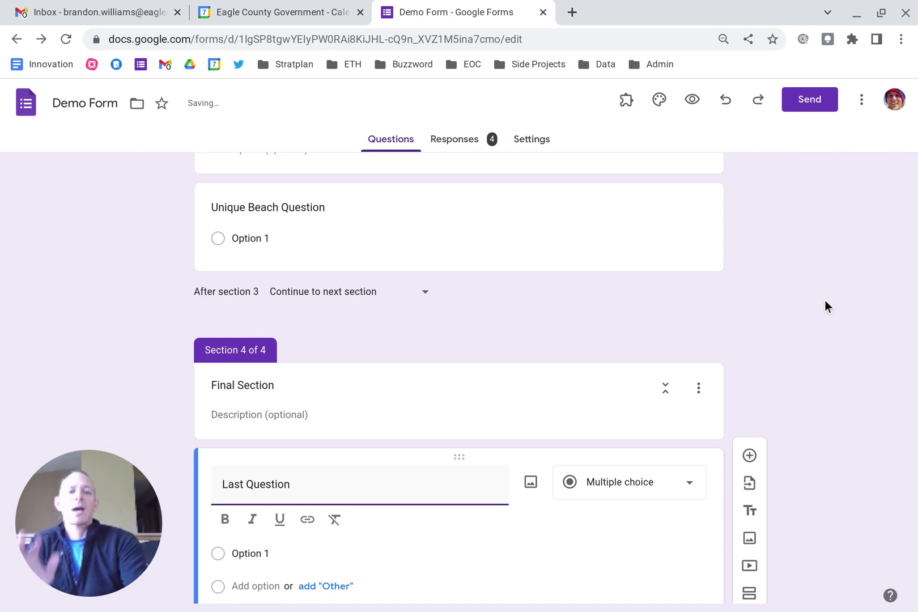
# Enable answer-based routing on Choose Your Own Adventure: Mountain Adventure to section 2, Beach Adventure to section 3.
pyautogui.scroll(15, 825, 300)
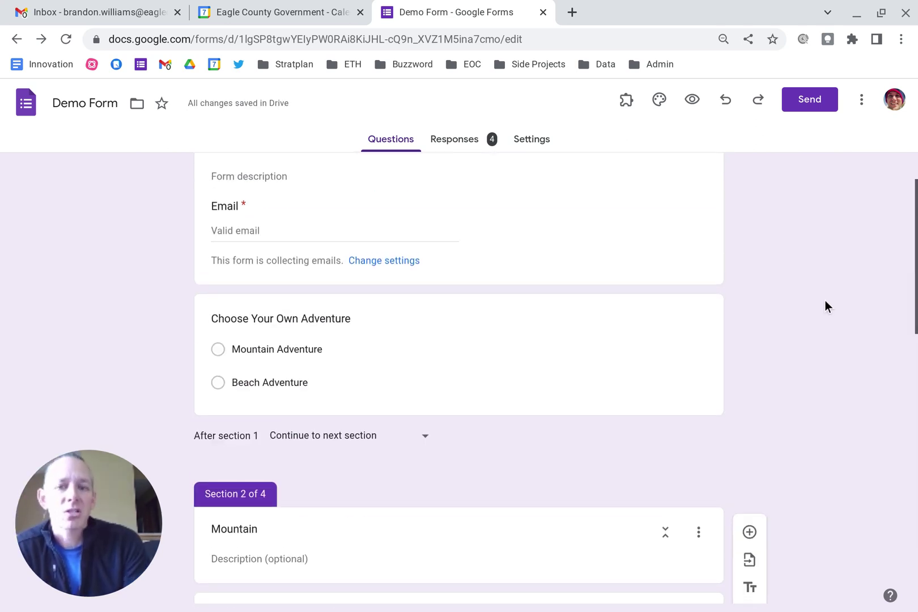
pyautogui.scroll(2, 824, 300)
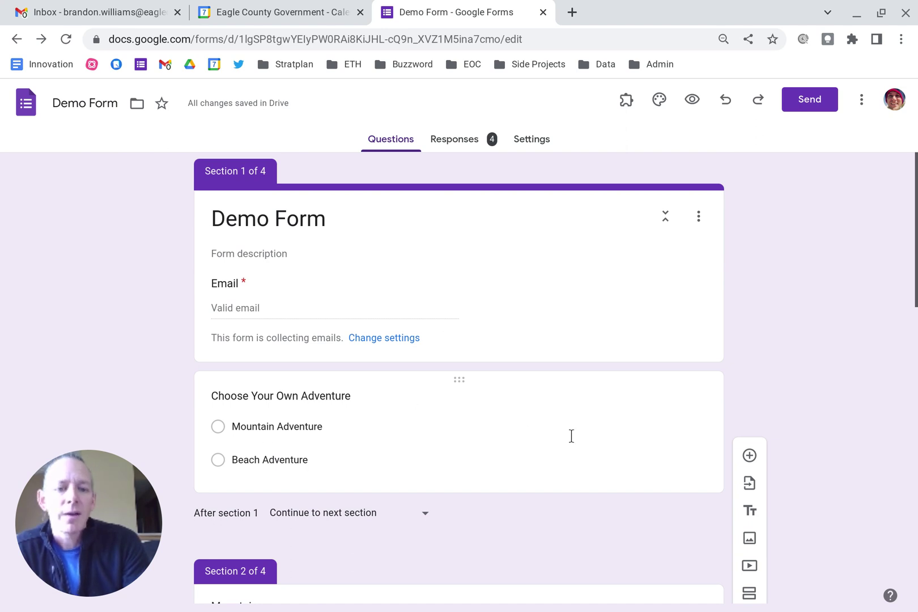
pyautogui.scroll(-1, 723, 419)
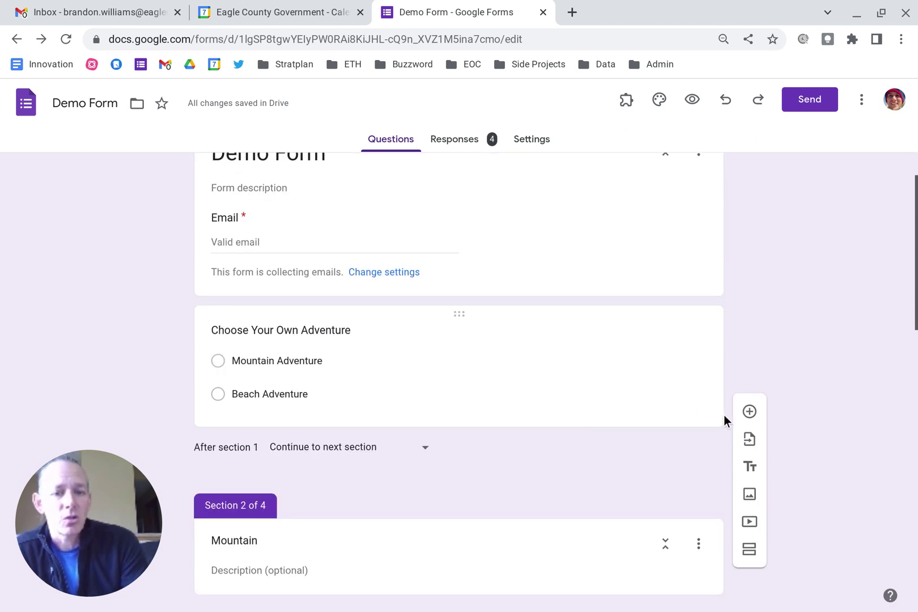
pyautogui.click(608, 396)
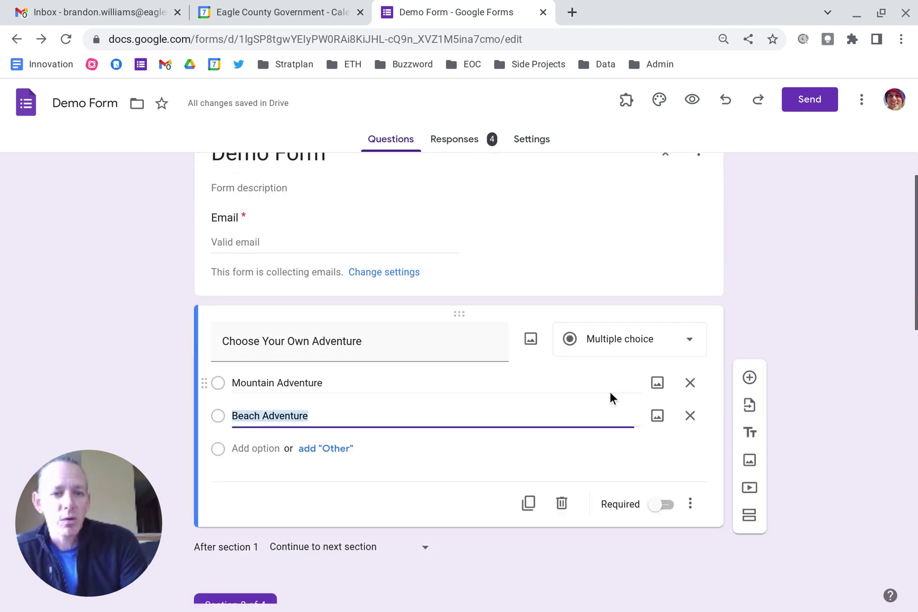
pyautogui.click(690, 503)
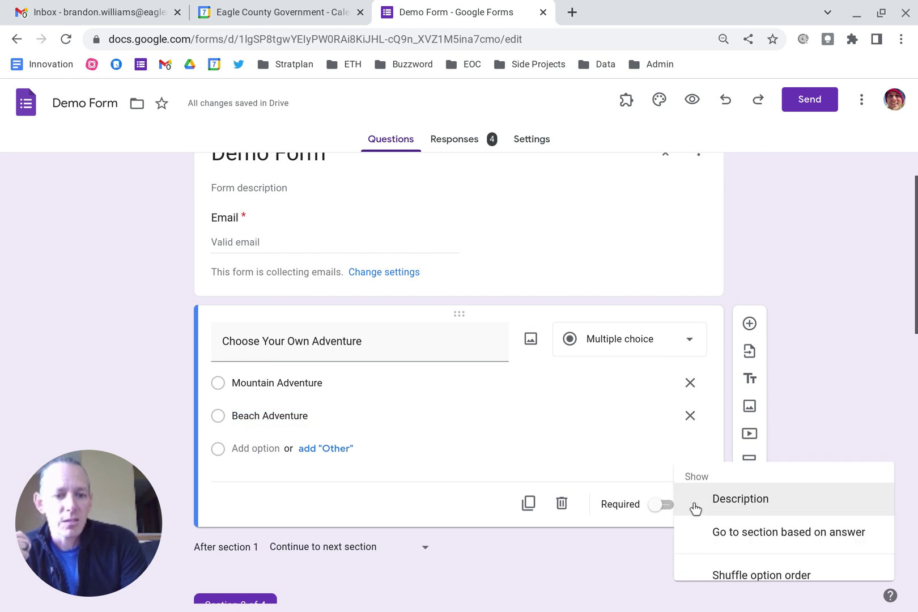
pyautogui.click(720, 535)
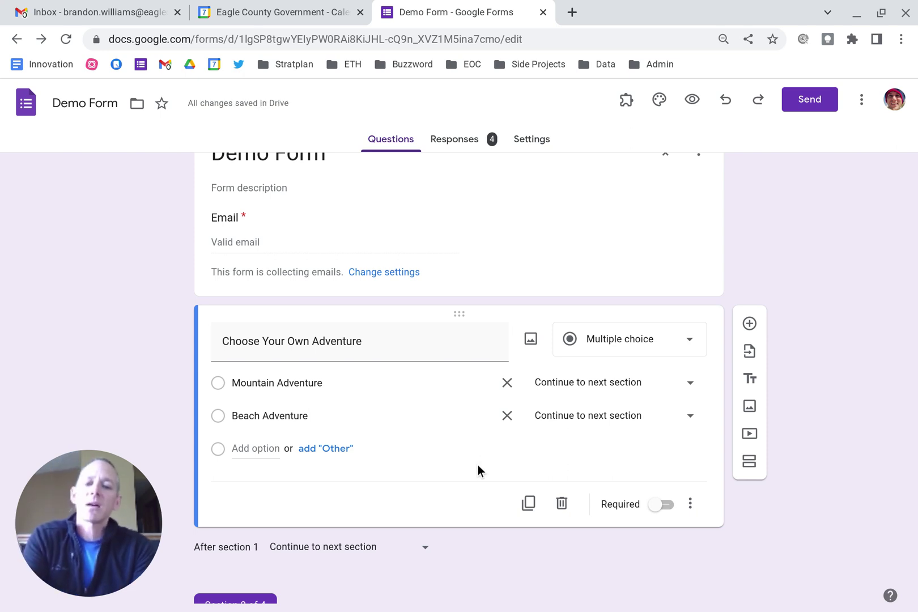
pyautogui.click(688, 386)
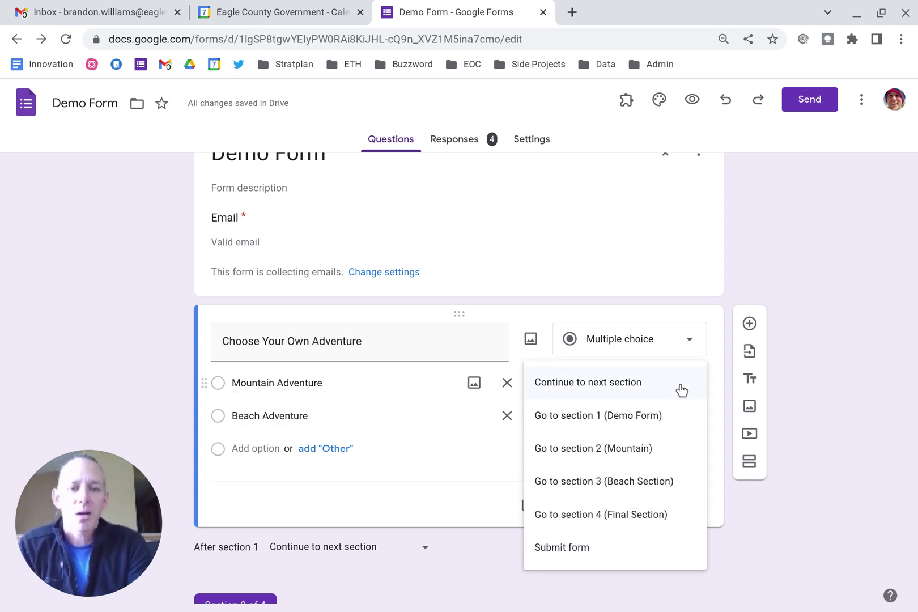
pyautogui.click(640, 448)
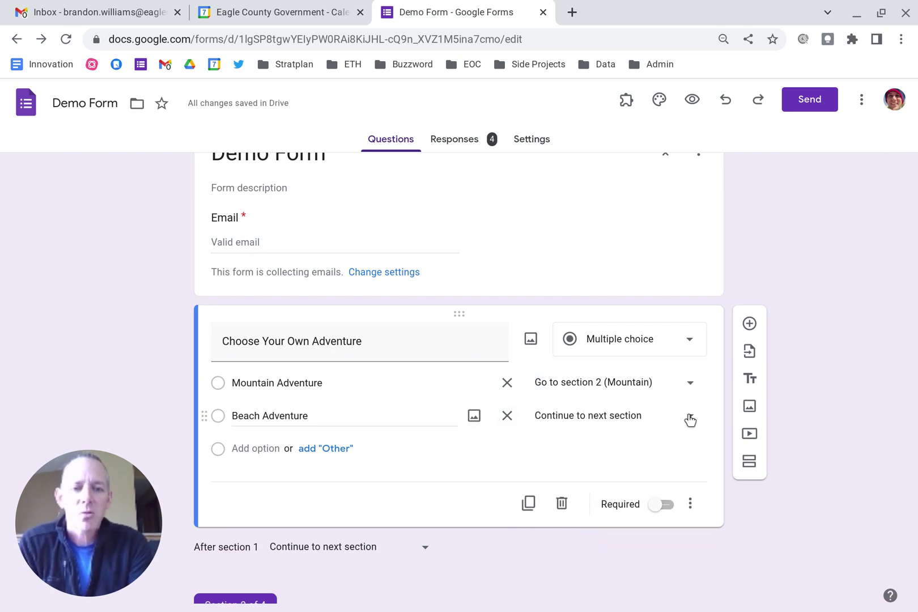
pyautogui.click(690, 419)
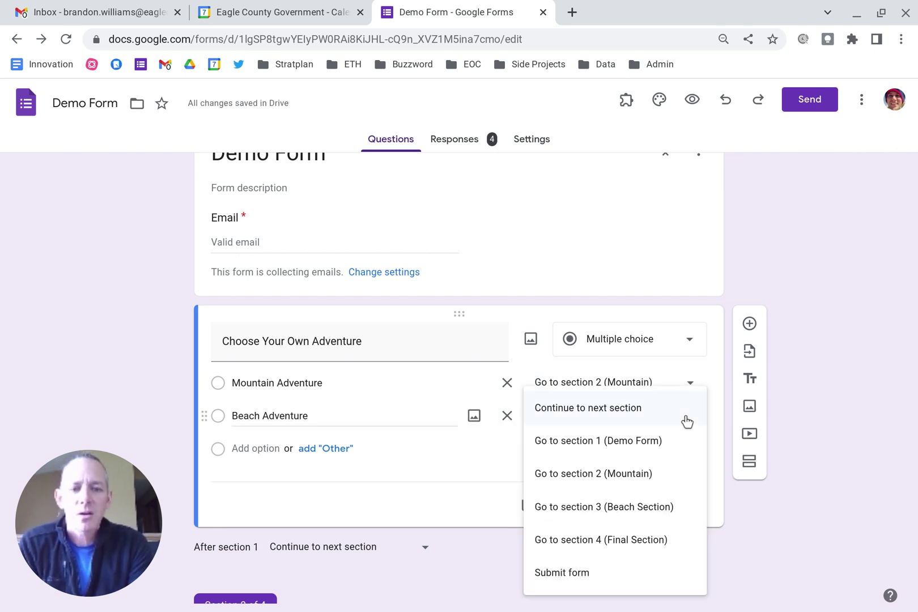
pyautogui.click(631, 510)
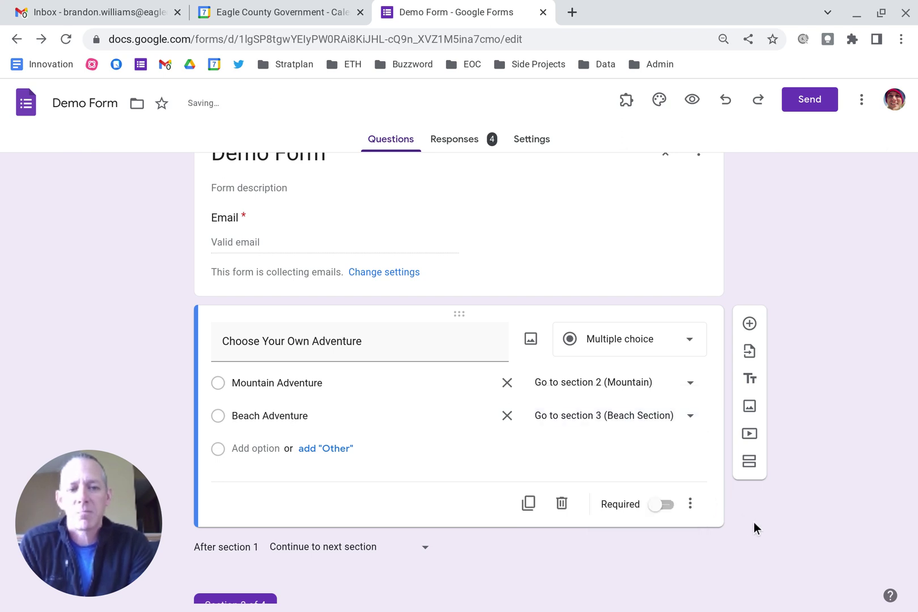
# Enable section routing on Unique Mountain Question and send Option 1 to section 4 (Final Section).
pyautogui.scroll(-3, 753, 522)
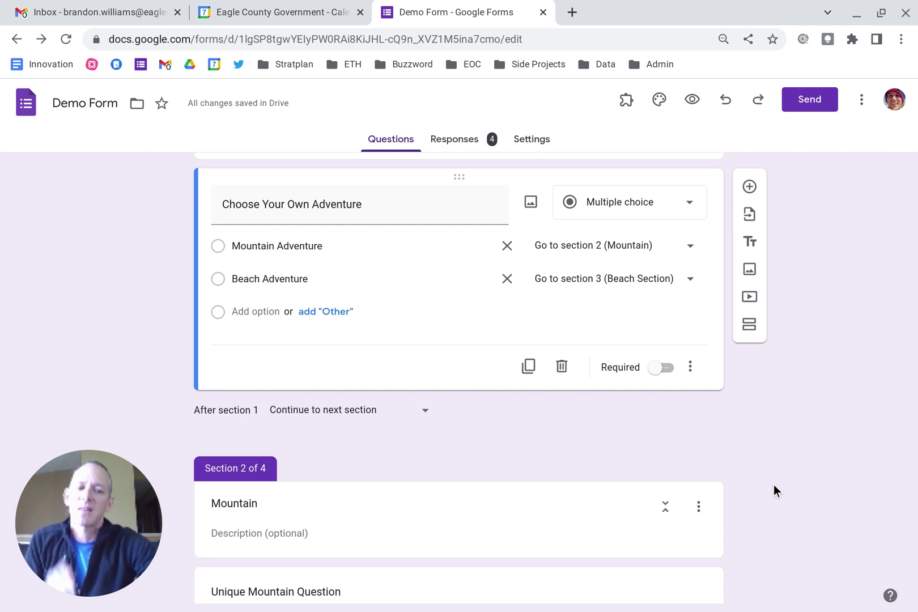
pyautogui.scroll(-5, 809, 480)
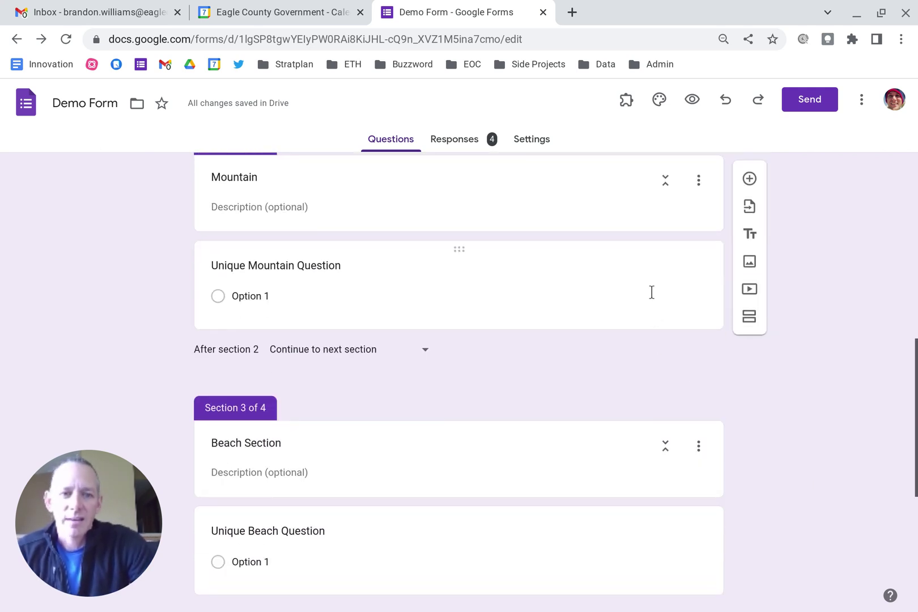
pyautogui.click(652, 292)
pyautogui.click(690, 306)
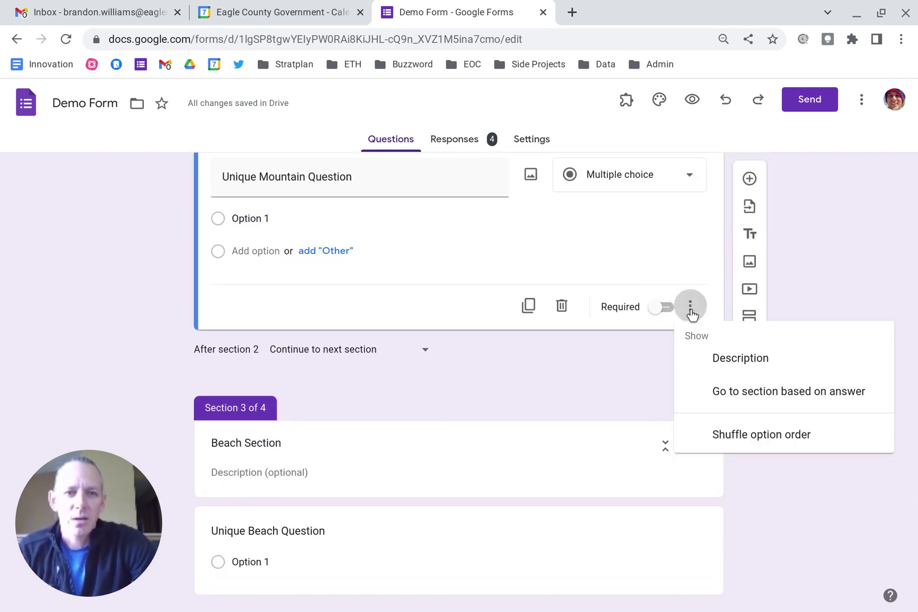
pyautogui.click(729, 397)
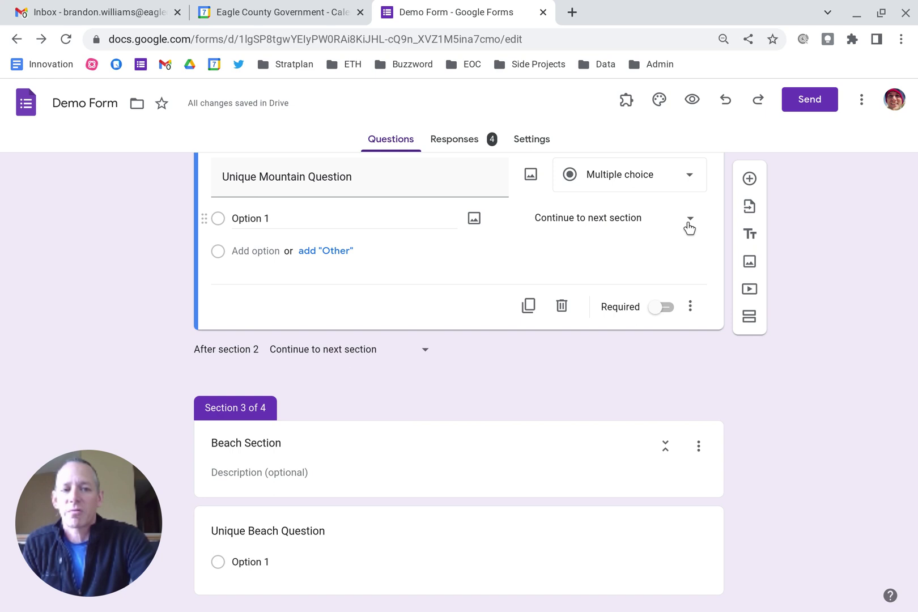
pyautogui.click(689, 221)
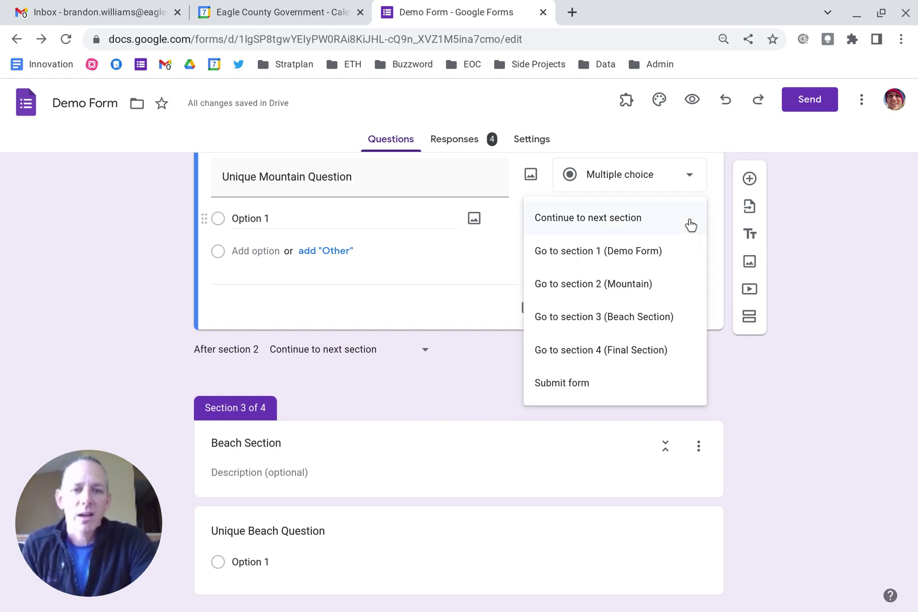
pyautogui.click(655, 353)
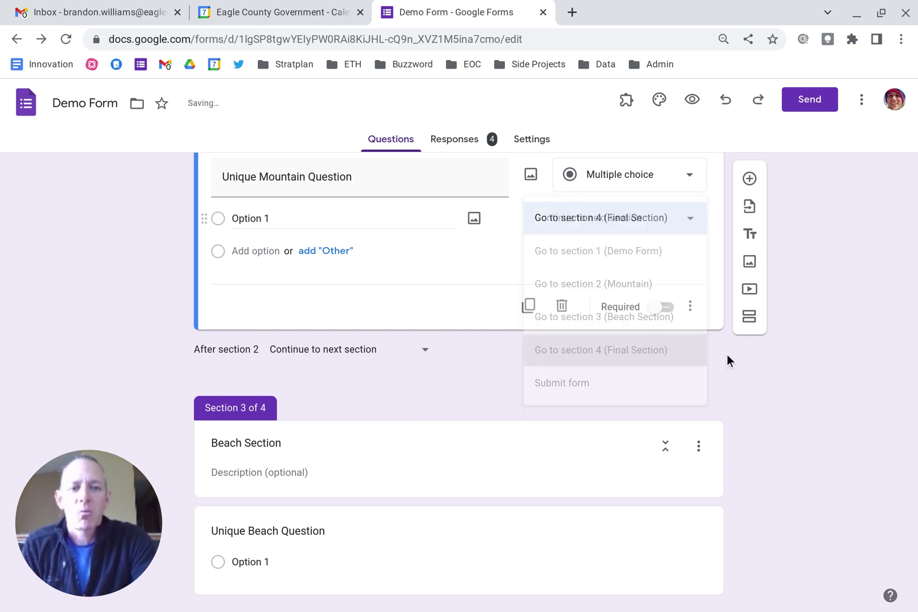
# Enable section routing on Unique Beach Question and send Option 1 to section 4 (Final Section).
pyautogui.scroll(-5, 757, 355)
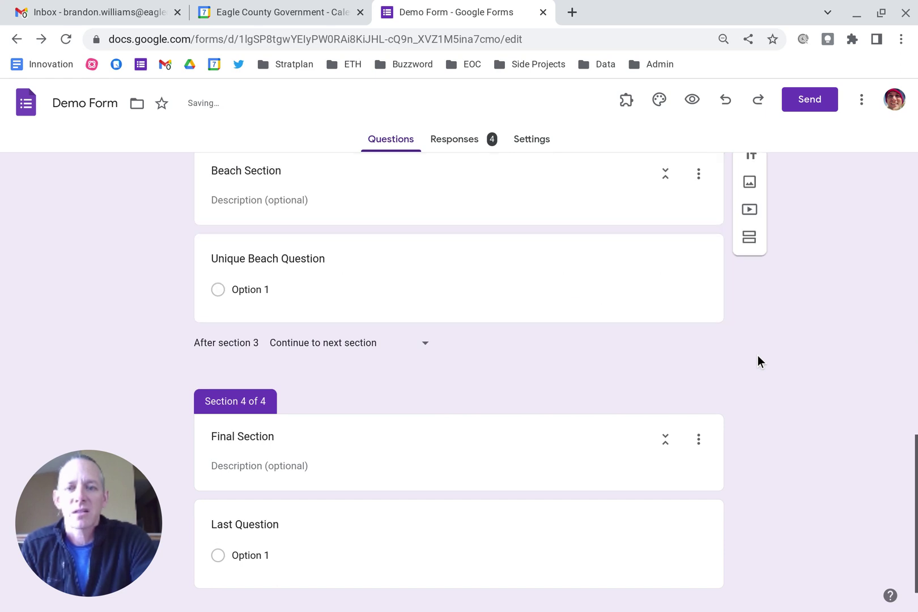
pyautogui.scroll(2, 756, 355)
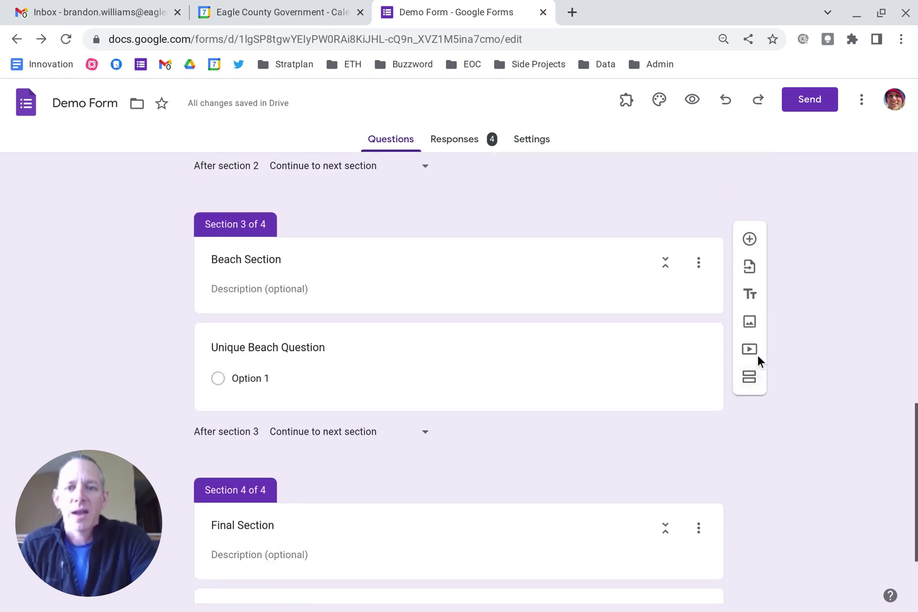
pyautogui.click(639, 376)
pyautogui.click(690, 391)
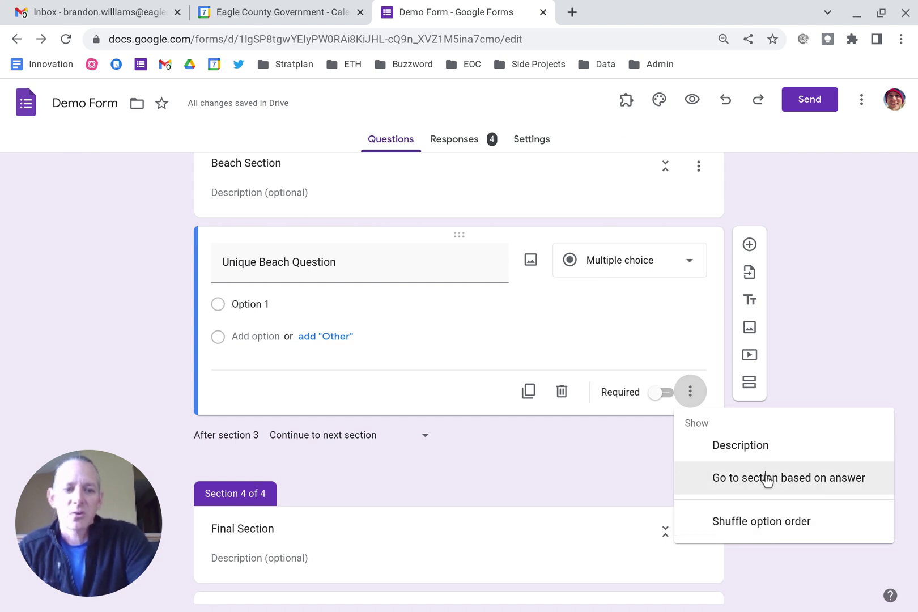
pyautogui.click(763, 480)
pyautogui.click(685, 314)
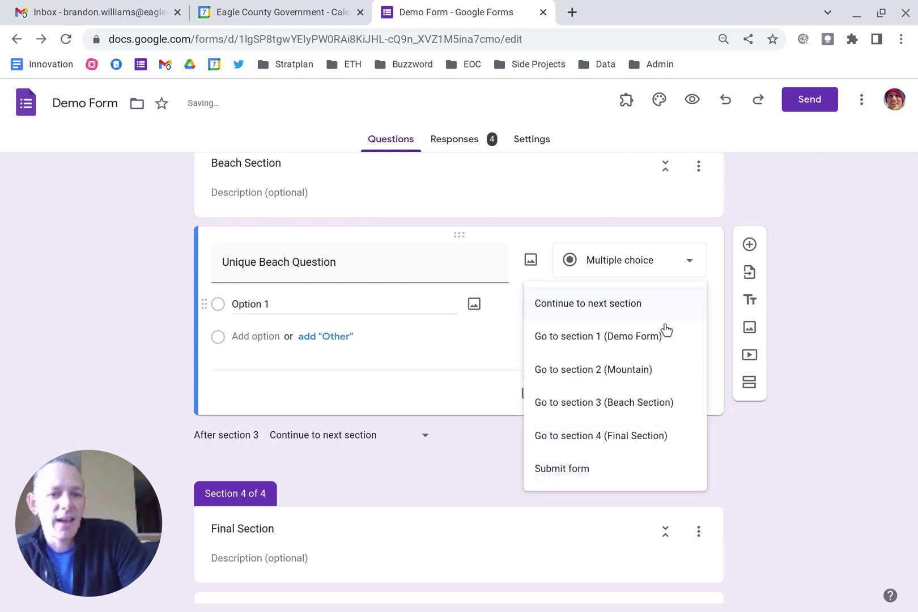
pyautogui.click(618, 433)
pyautogui.scroll(-2, 745, 453)
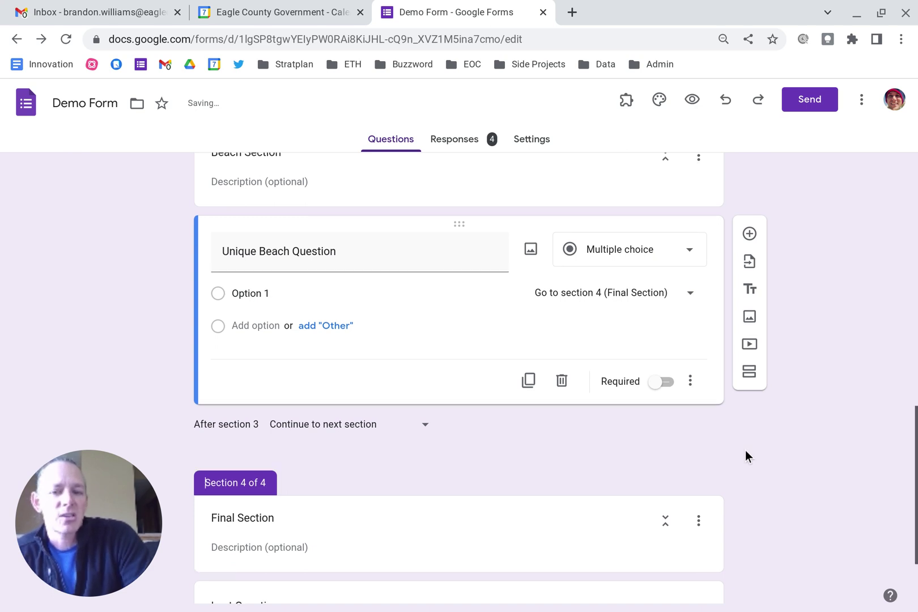